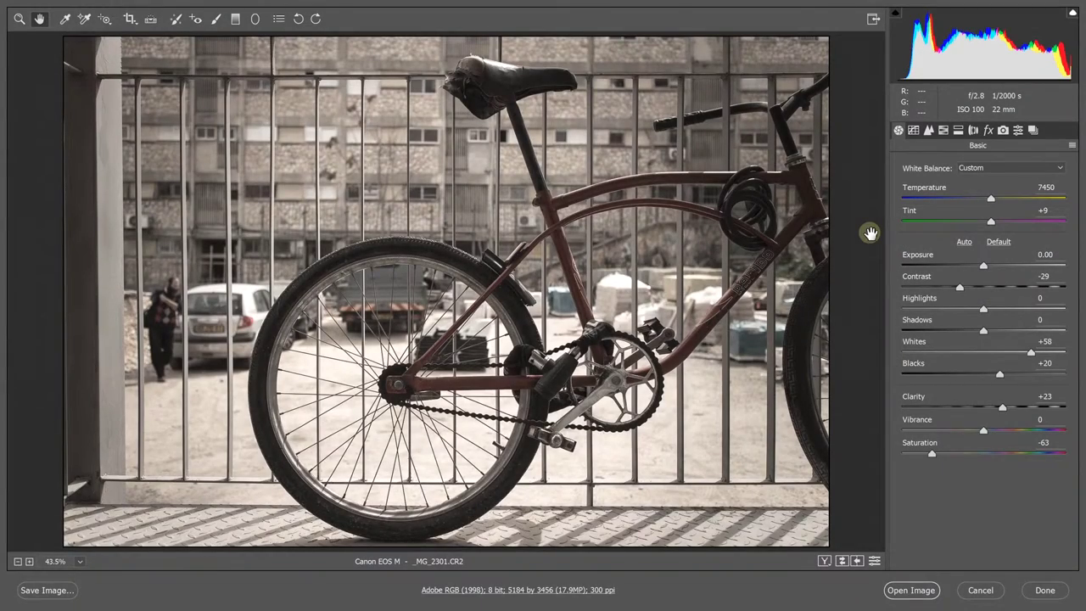
# - Compare the edit with the original, then open Save Options keeping Save in Same Location
pyautogui.press('q')
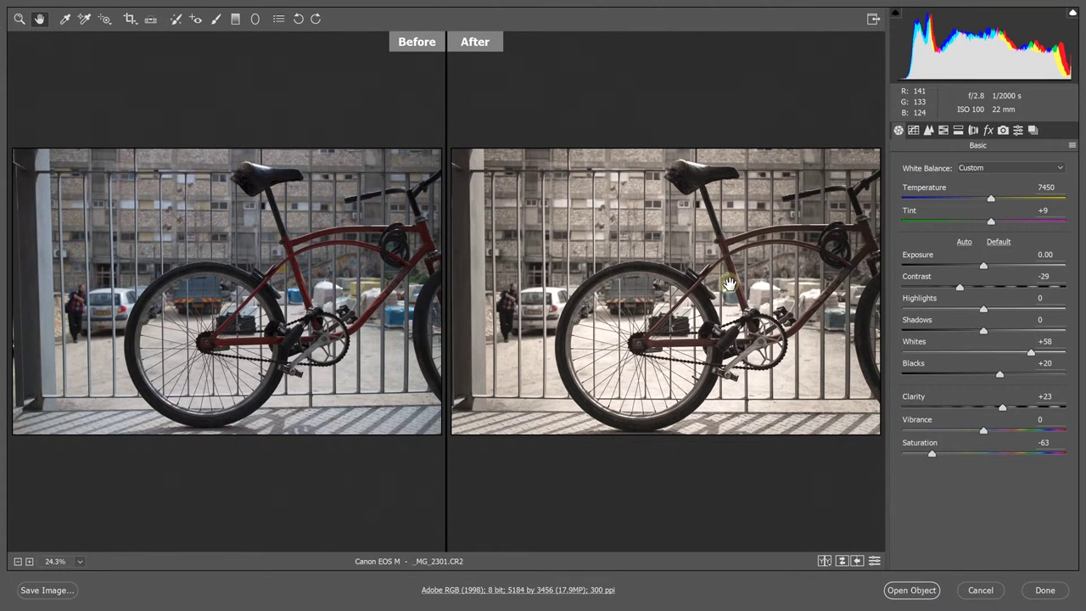
pyautogui.press('q')
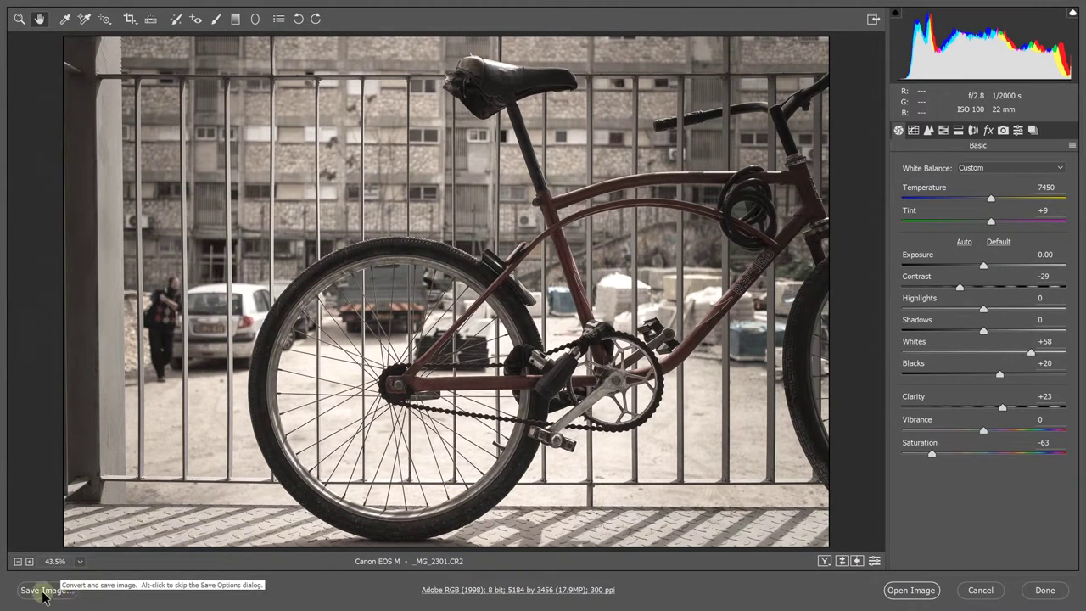
pyautogui.click(43, 592)
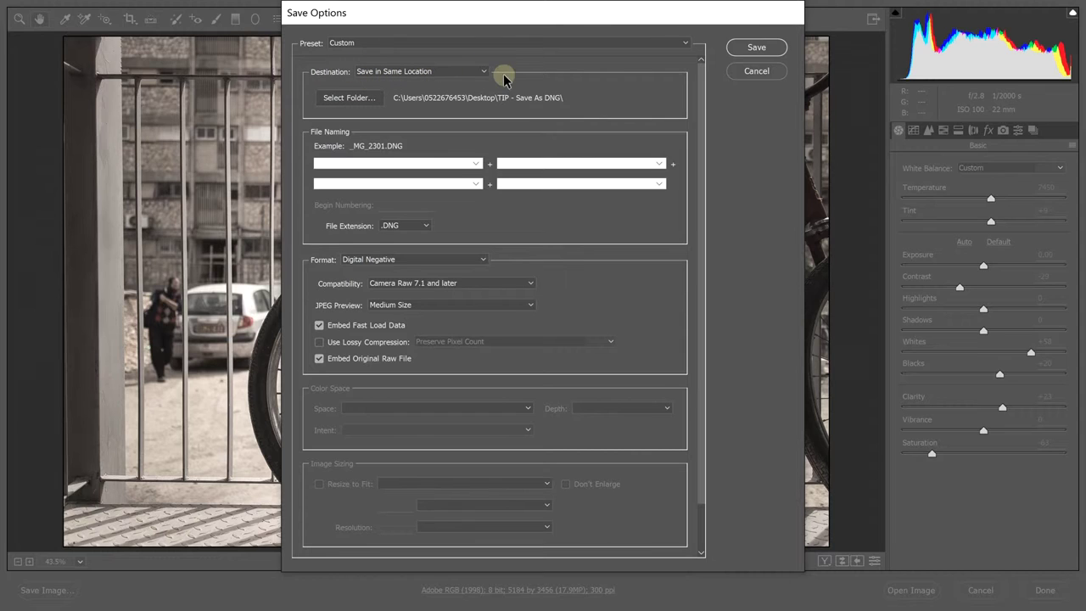
pyautogui.click(452, 74)
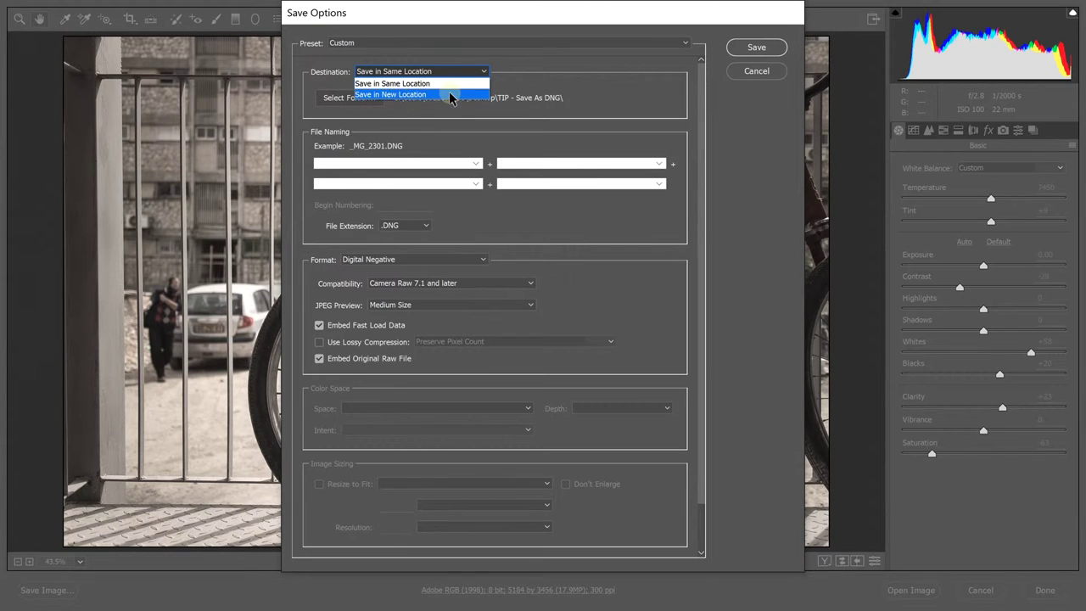
pyautogui.click(514, 80)
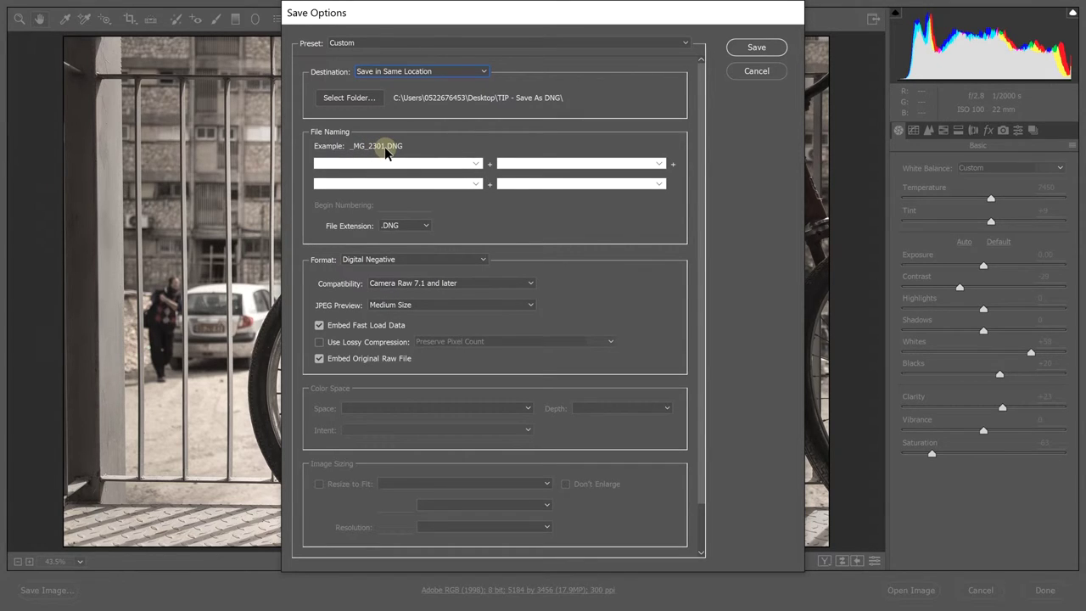
pyautogui.click(360, 266)
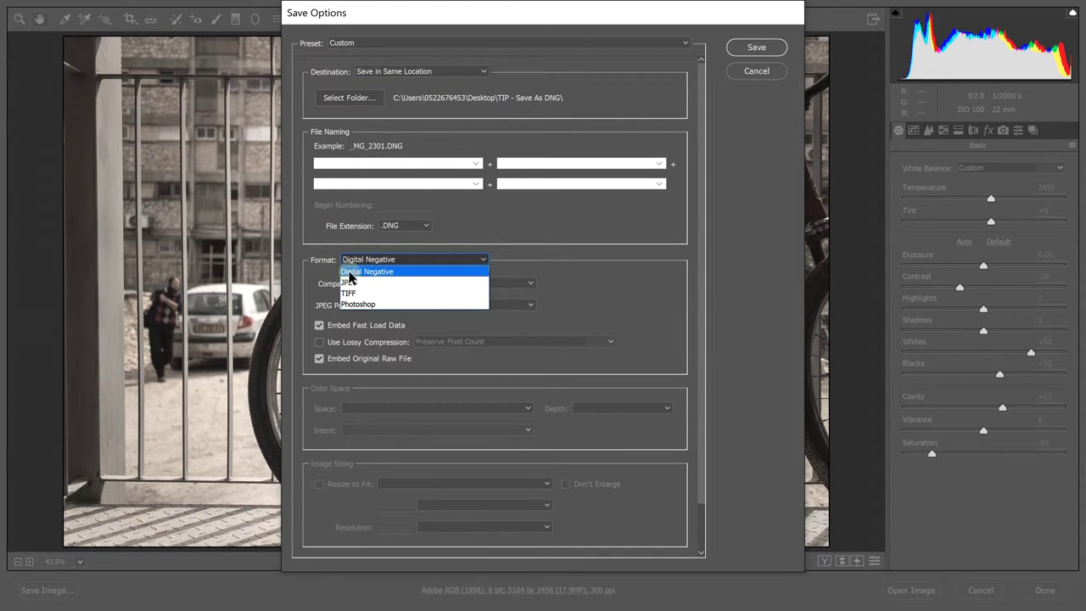
pyautogui.click(347, 272)
pyautogui.click(347, 263)
pyautogui.click(402, 274)
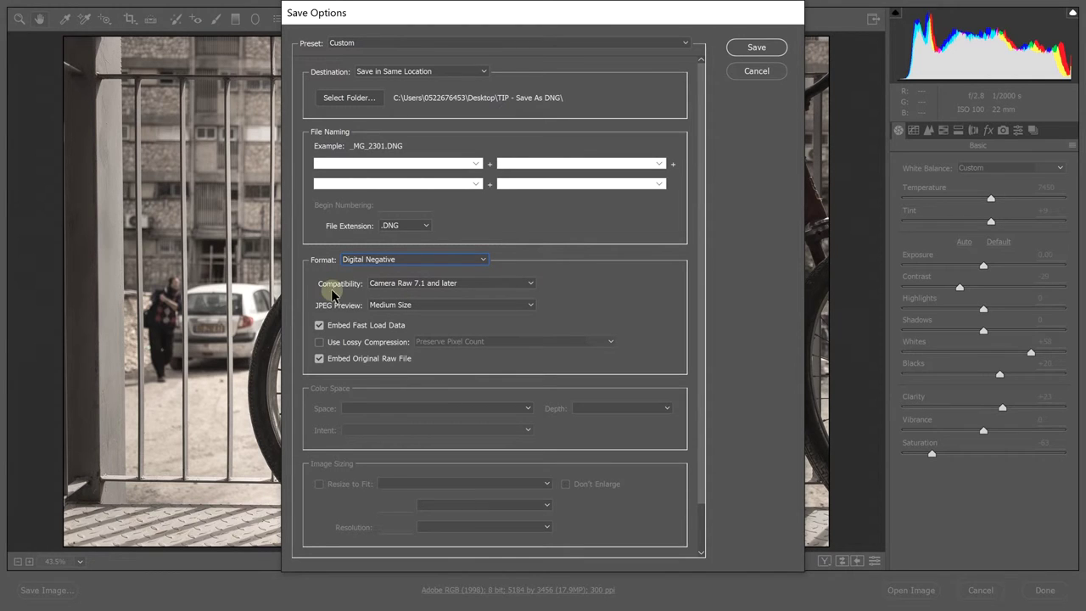
# - Keep Camera Raw 7.1 and later compatibility and turn off Embed Original Raw File
pyautogui.click(388, 283)
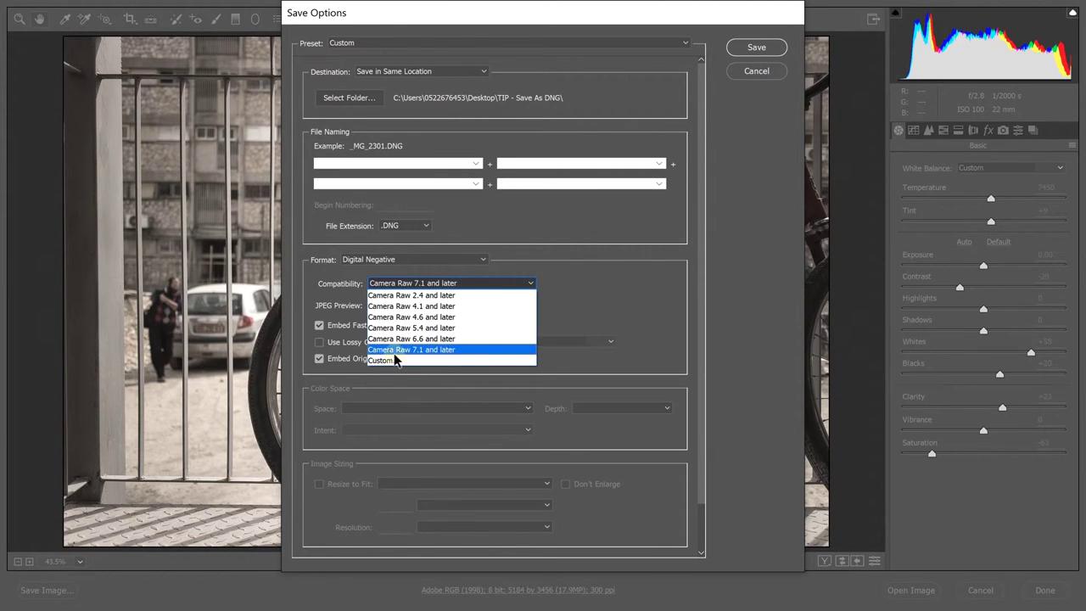
pyautogui.click(461, 349)
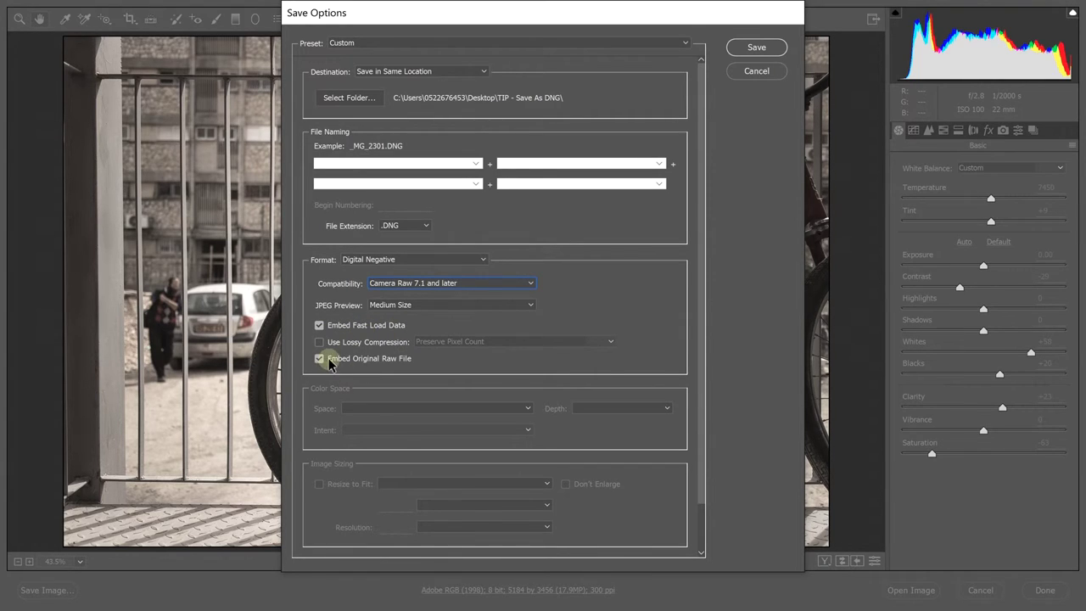
pyautogui.moveTo(398, 358)
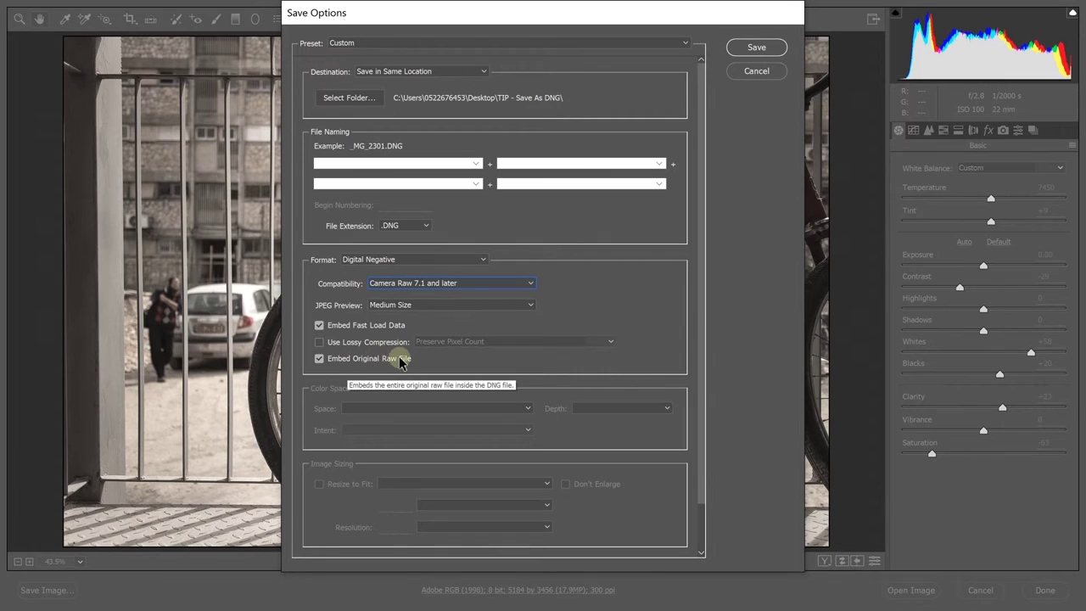
pyautogui.click(319, 358)
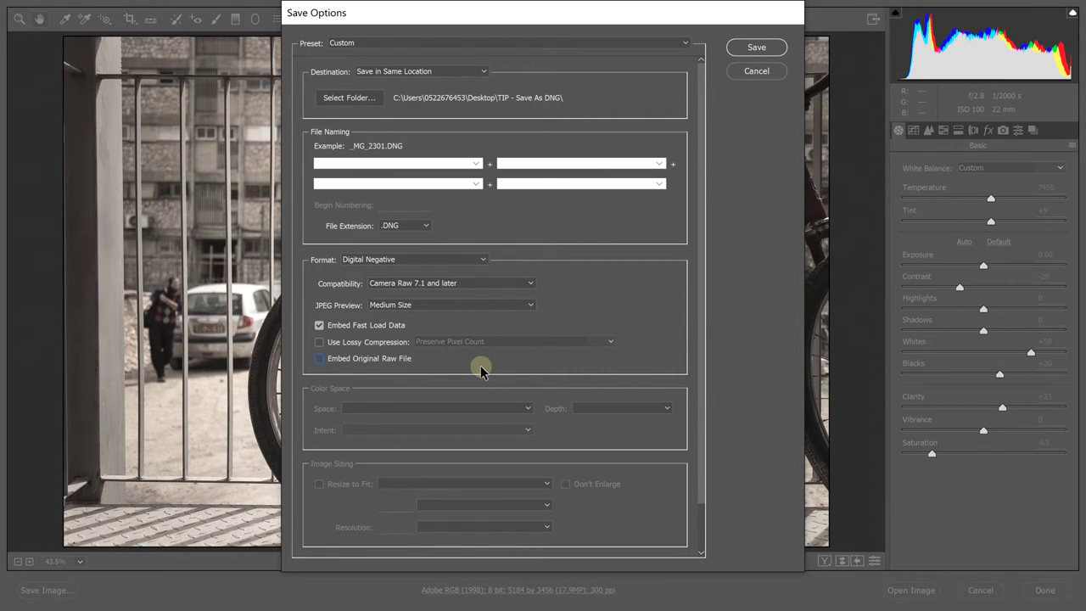
# - Re-enable Embed Original Raw File and save the photo as _MG_2301.DNG
pyautogui.click(322, 360)
pyautogui.click(757, 48)
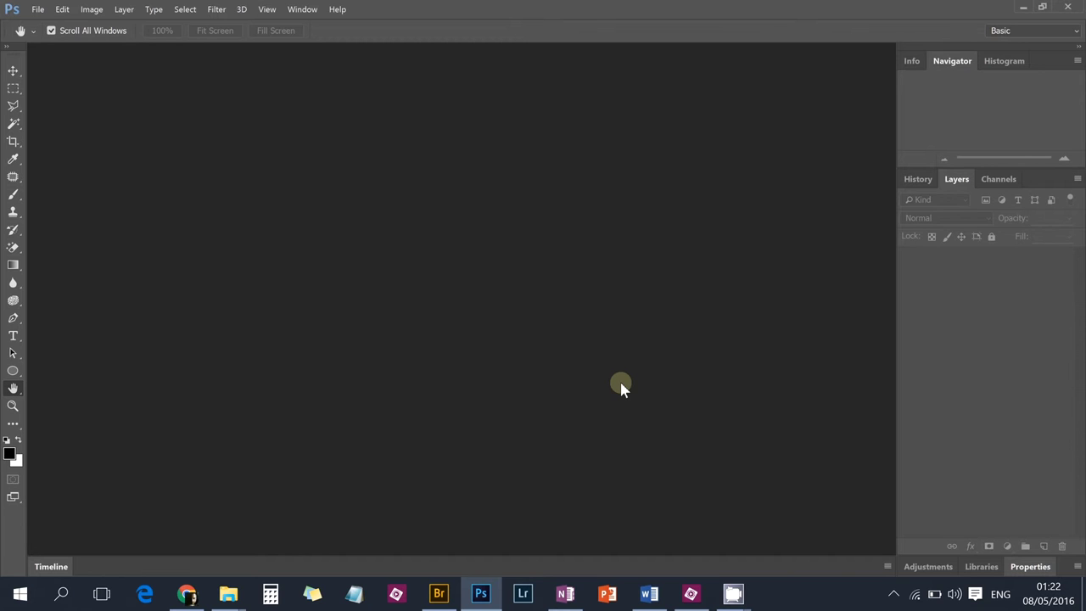
pyautogui.moveTo(228, 593)
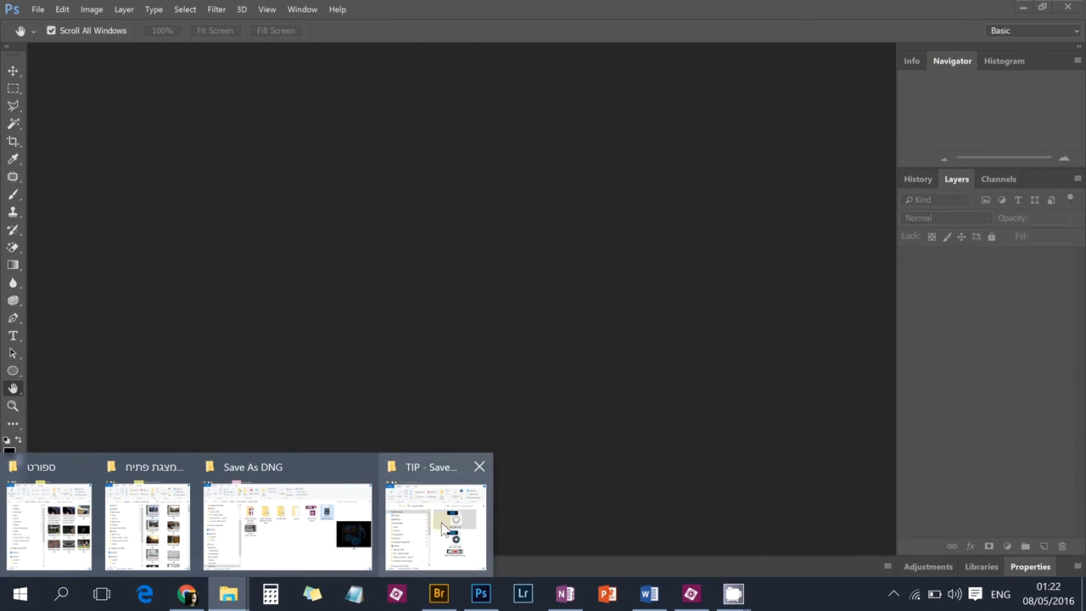
# - From the TIP - Save As DNG folder, open _MG_2301.CR2, close it, then open _MG_2301.DNG
pyautogui.click(444, 530)
pyautogui.moveTo(806, 229)
pyautogui.mouseDown()
pyautogui.moveTo(641, 247)
pyautogui.moveTo(266, 228)
pyautogui.mouseUp()
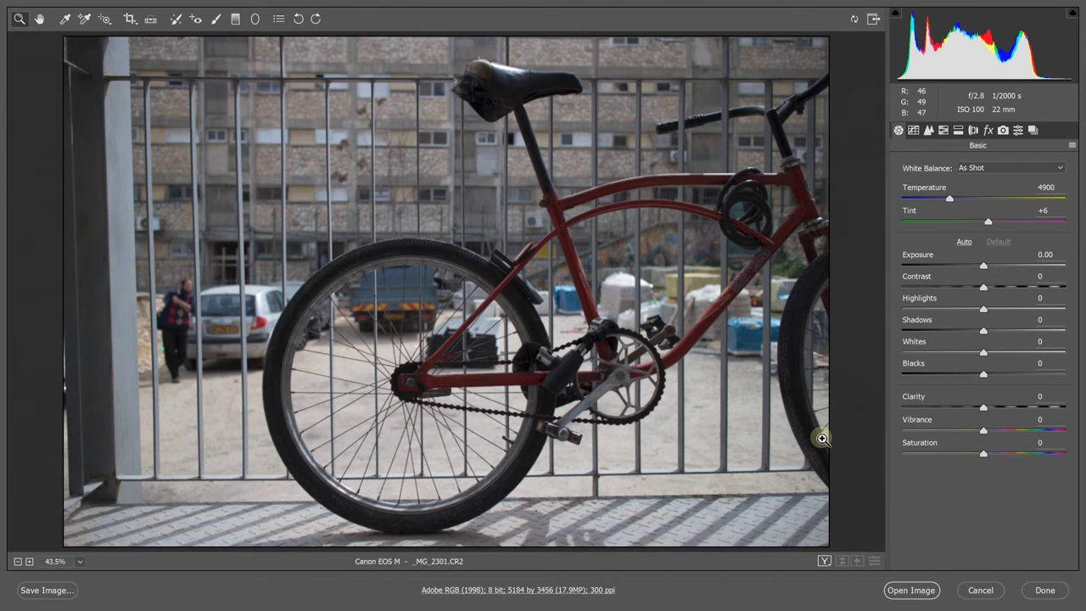
pyautogui.click(984, 592)
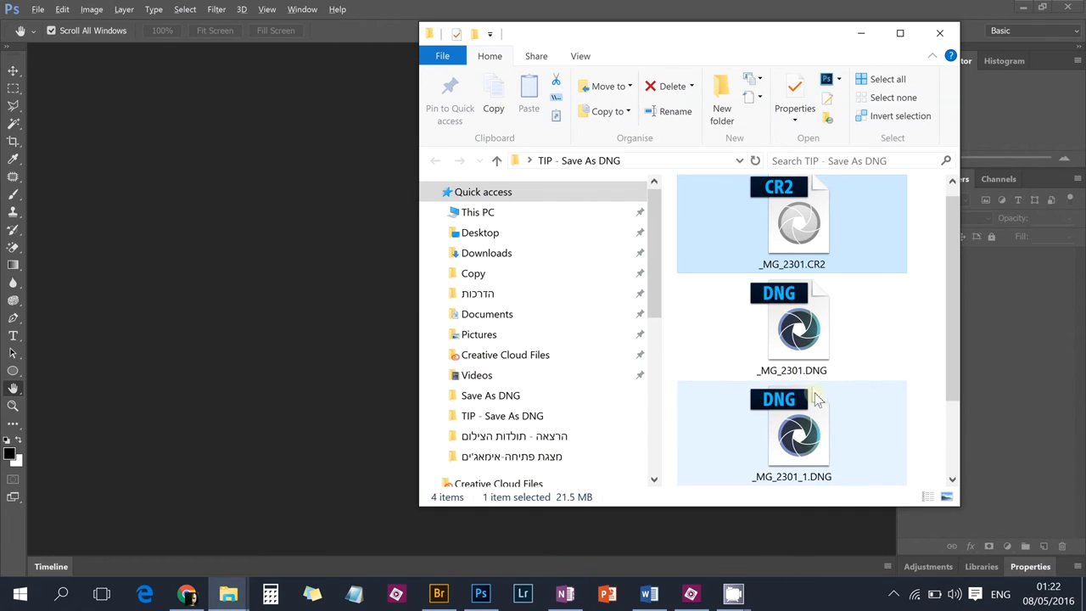
pyautogui.moveTo(804, 347); pyautogui.dragTo(282, 314)
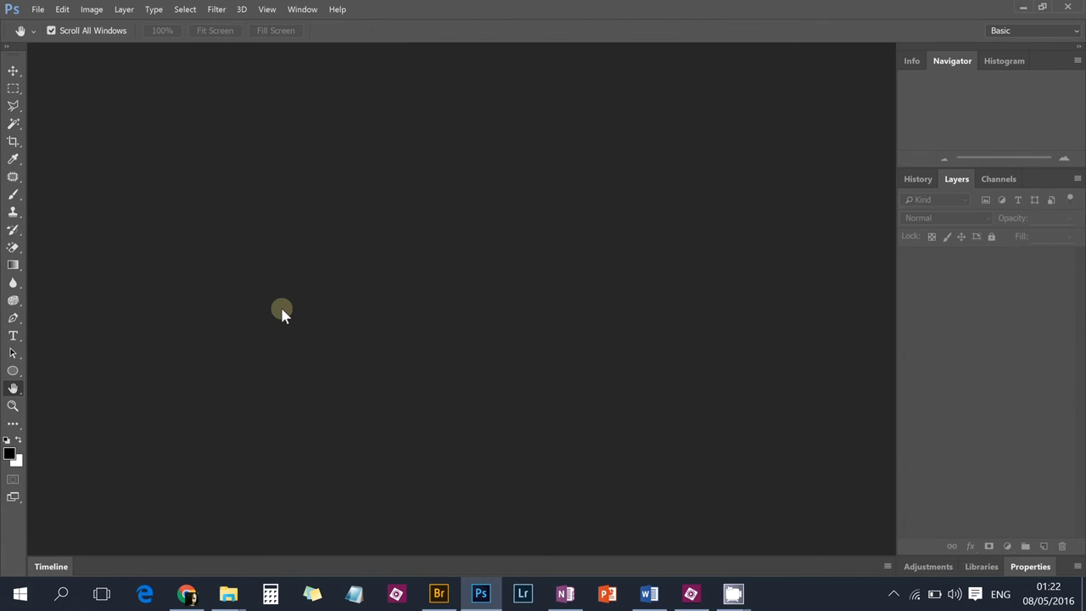